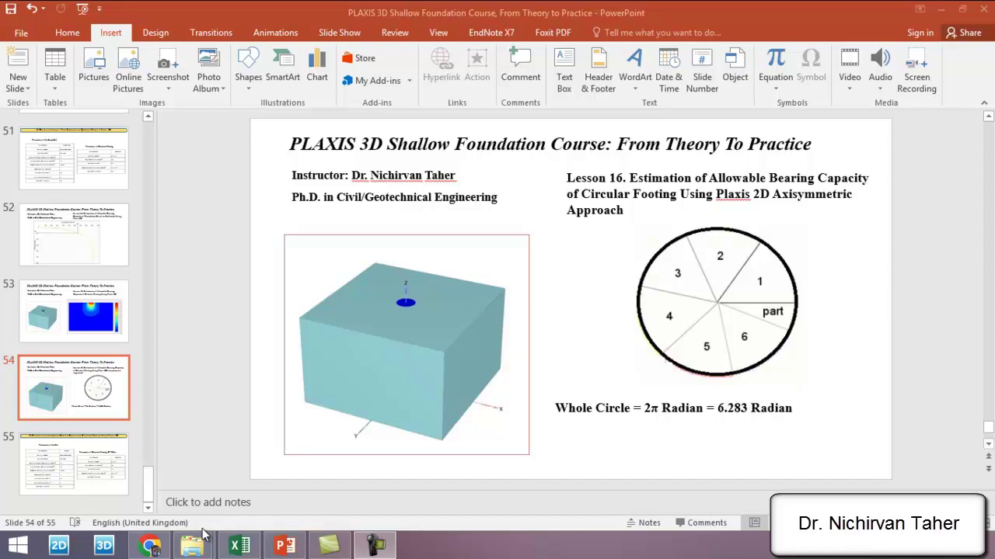
# - Open the Lesson 16 circular footing PLAXIS 2D project from its File Explorer folder
pyautogui.moveTo(194, 545)
pyautogui.click(256, 479)
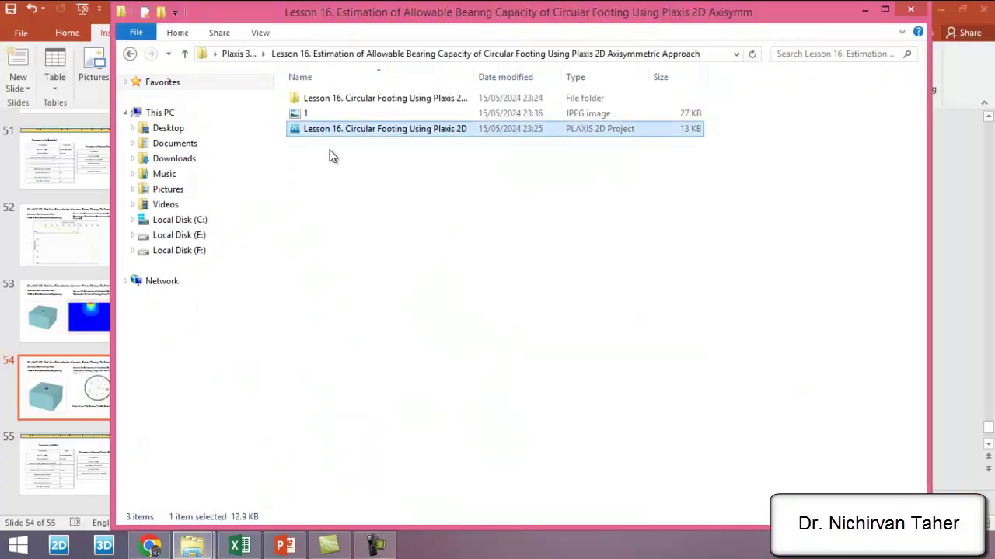
pyautogui.doubleClick(381, 130)
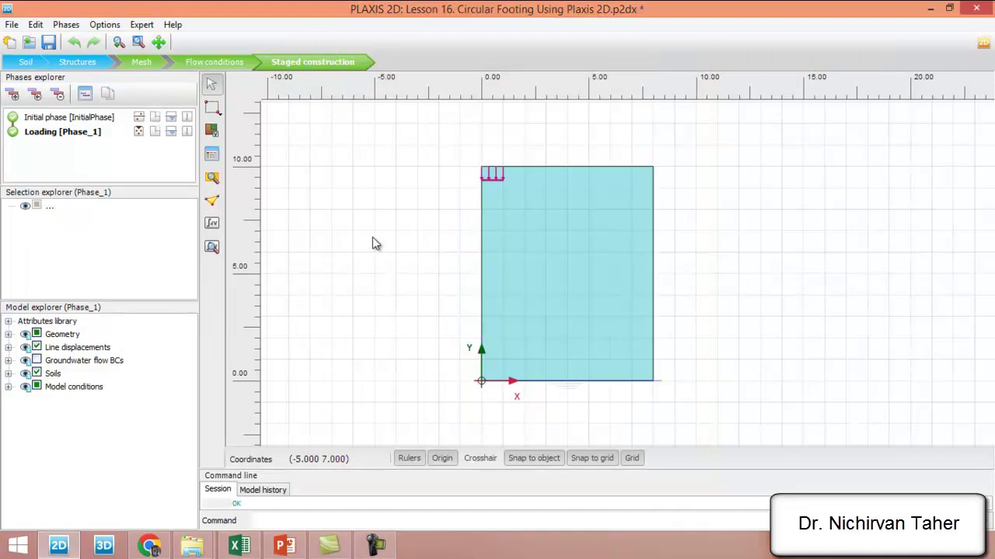
# - Save the project, view the Loading phase results in Output and start a new curve chart
pyautogui.click(48, 42)
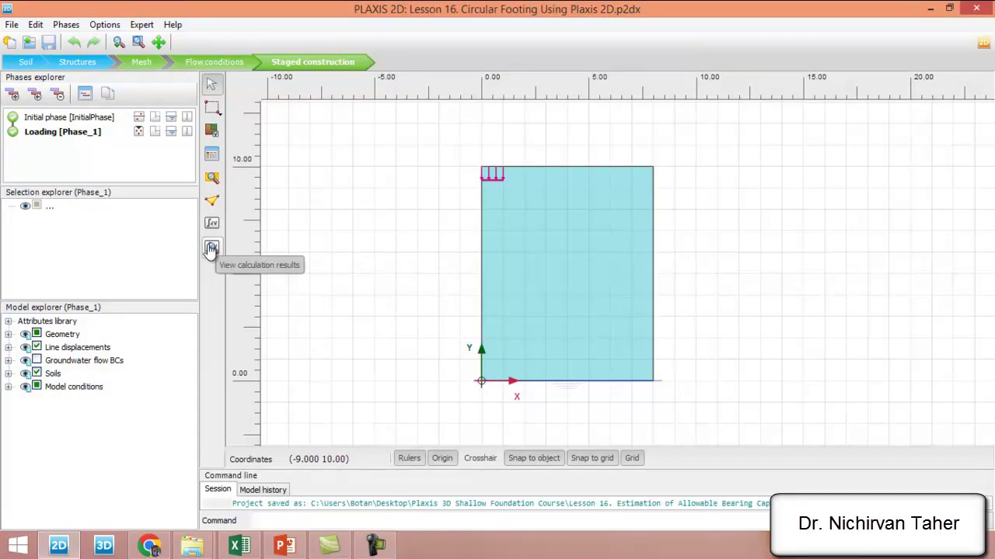
pyautogui.click(211, 248)
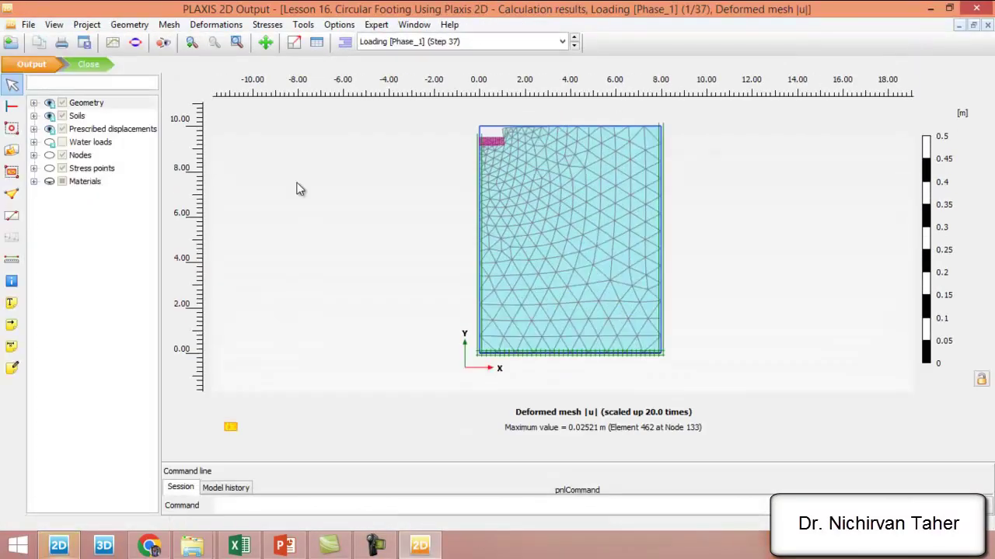
pyautogui.click(113, 41)
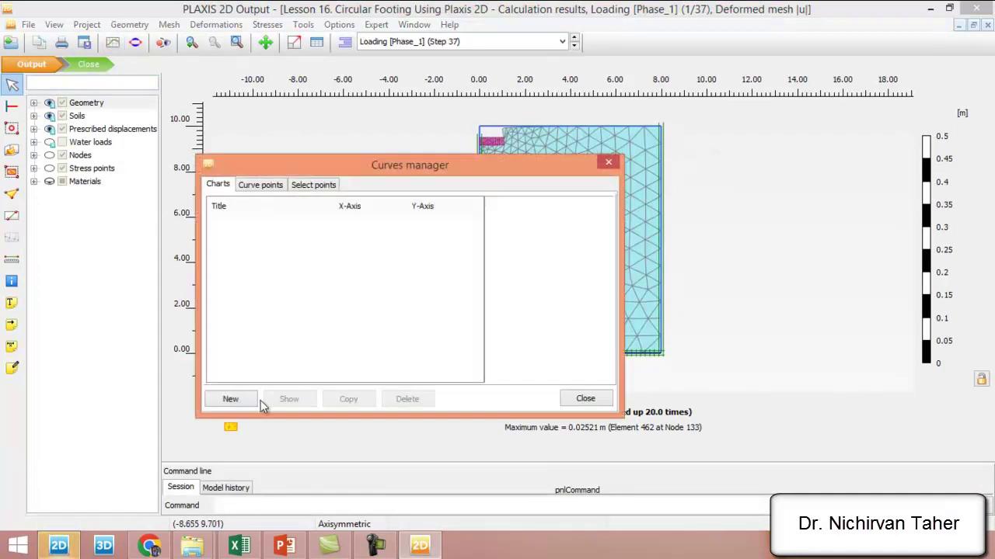
pyautogui.click(235, 396)
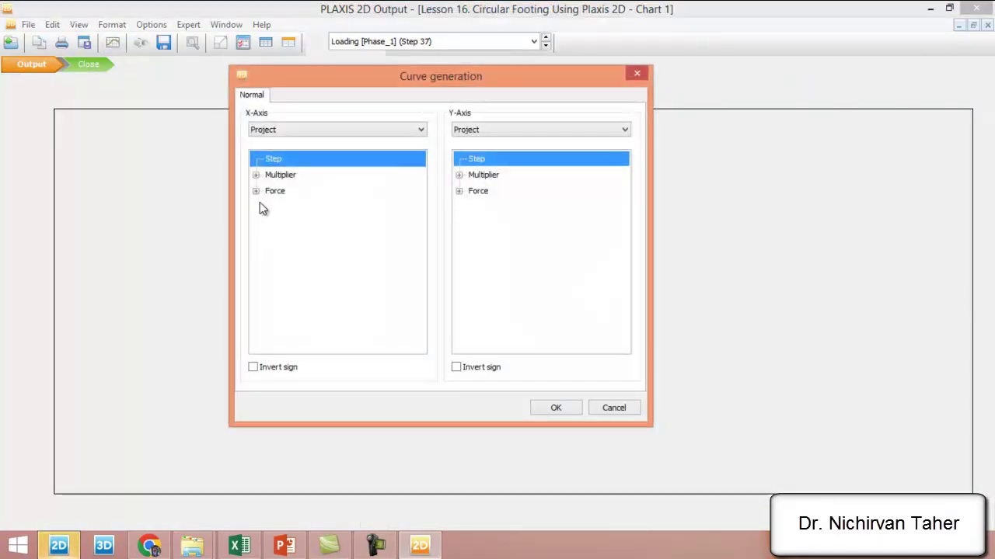
# - Plot Node 4 total displacement uy against sign-inverted force Fy as Chart 1
pyautogui.click(256, 190)
pyautogui.click(285, 225)
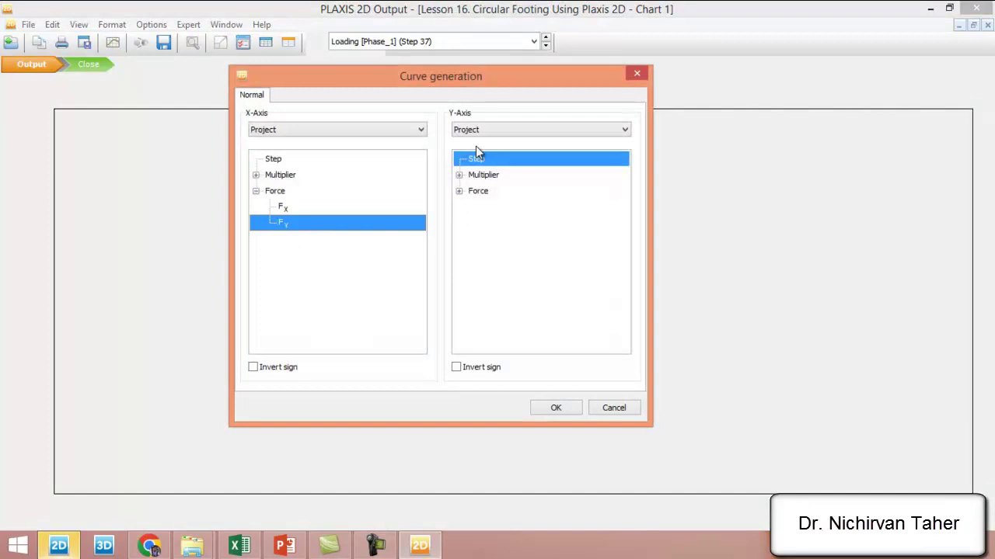
pyautogui.click(496, 129)
pyautogui.click(476, 155)
pyautogui.click(458, 159)
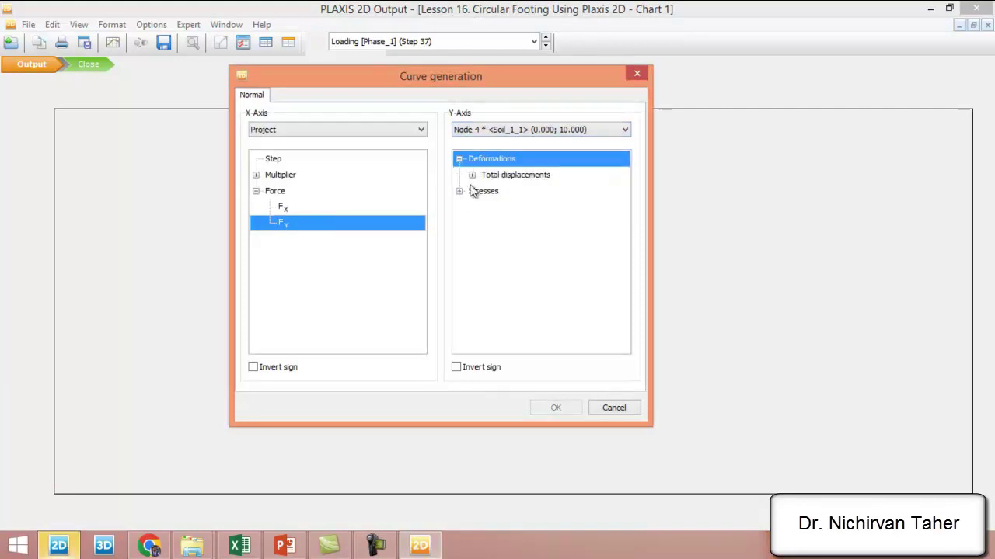
pyautogui.click(471, 175)
pyautogui.click(471, 175)
pyautogui.click(501, 225)
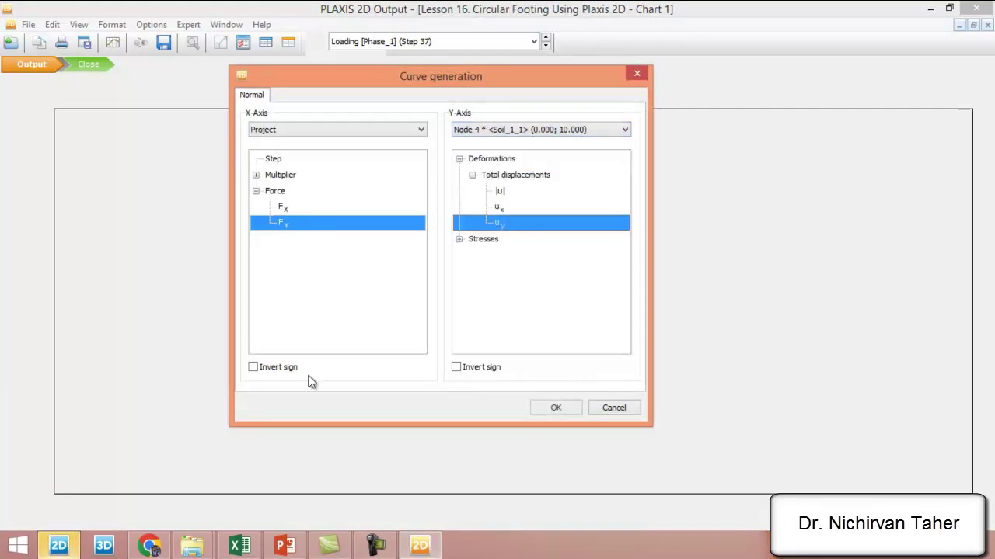
pyautogui.click(253, 367)
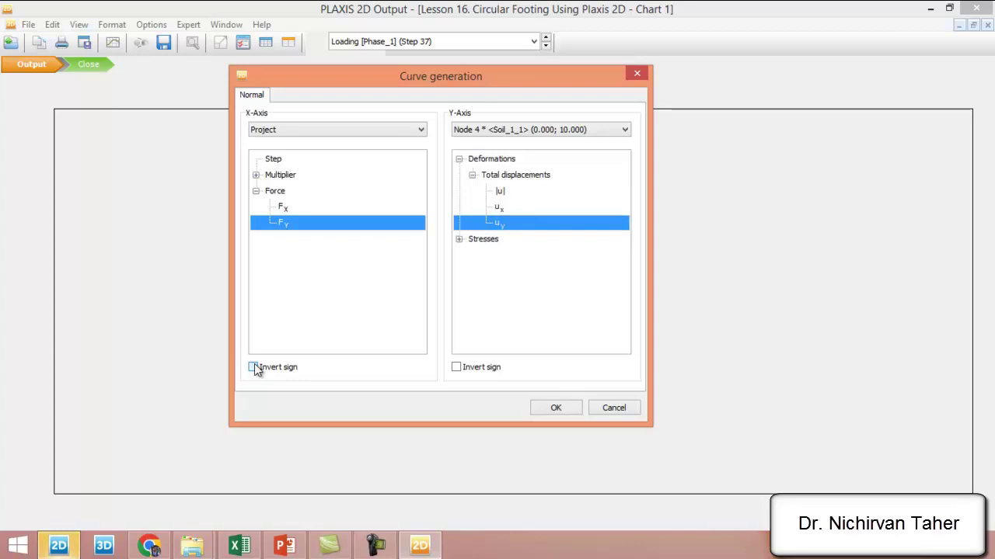
pyautogui.click(548, 409)
# - Exclude the Initial phase from the Node 4 curve so only loading is plotted
pyautogui.rightClick(329, 200)
pyautogui.click(379, 278)
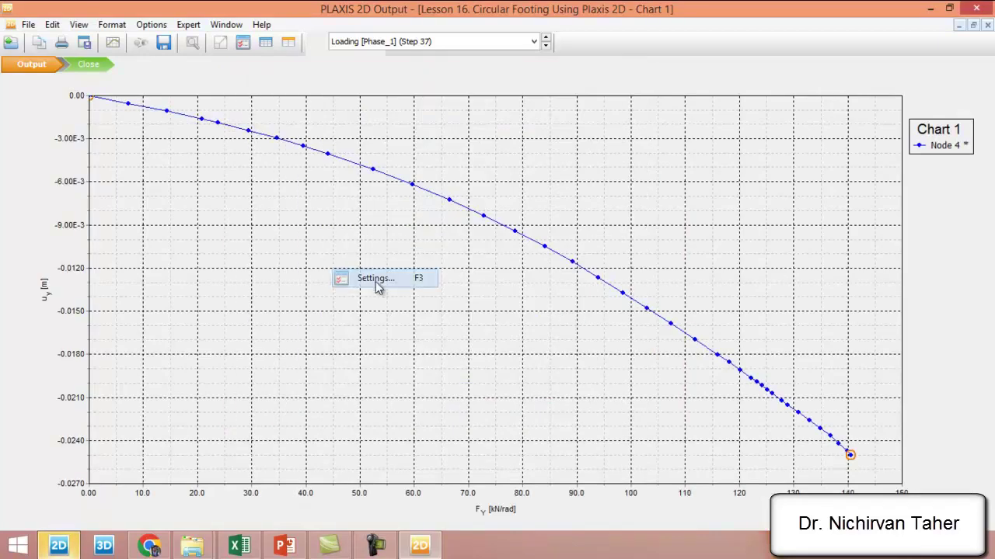
pyautogui.click(299, 109)
pyautogui.click(516, 166)
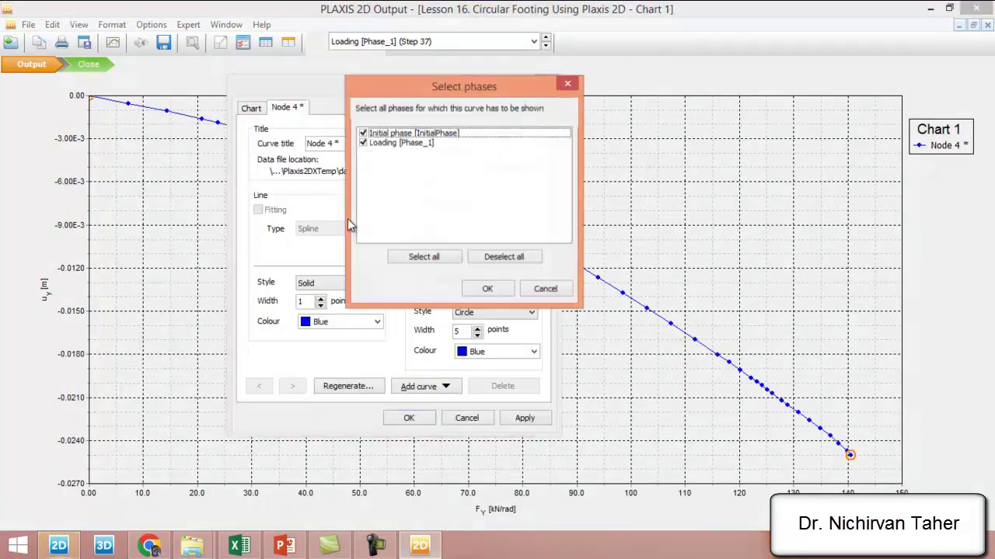
pyautogui.click(363, 134)
pyautogui.click(486, 288)
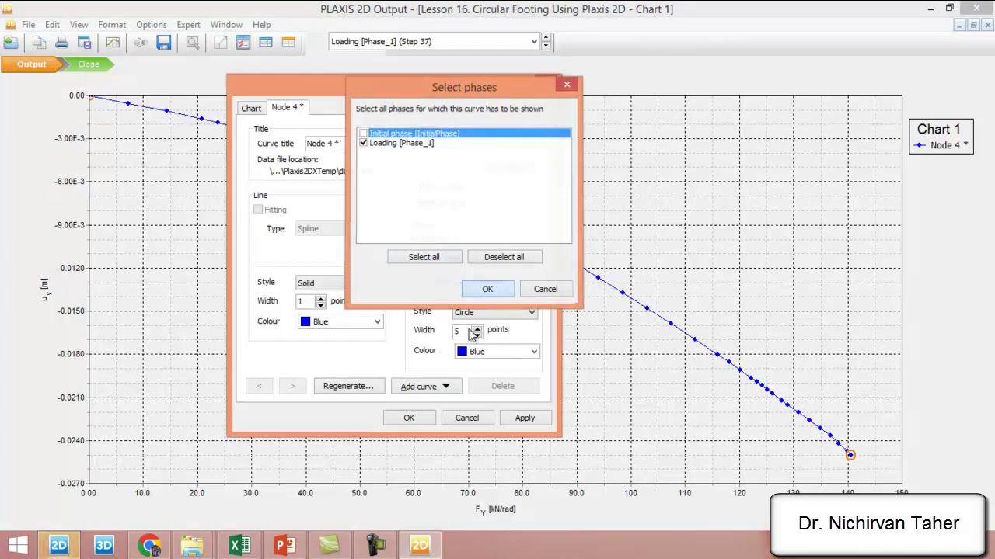
pyautogui.click(411, 418)
# - Show the curve's data table and select all Fy and uy values
pyautogui.click(264, 42)
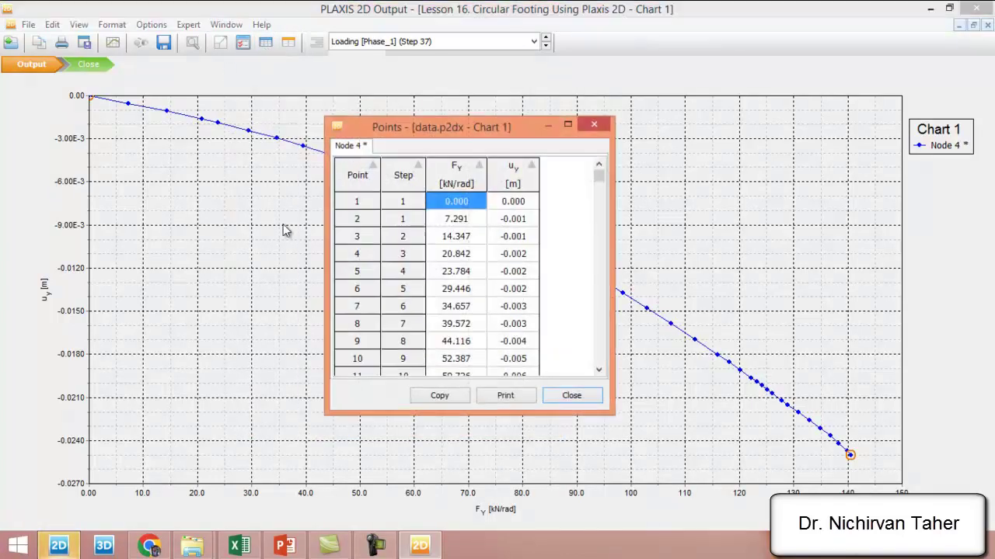
pyautogui.hotkey('ctrl', 'a')
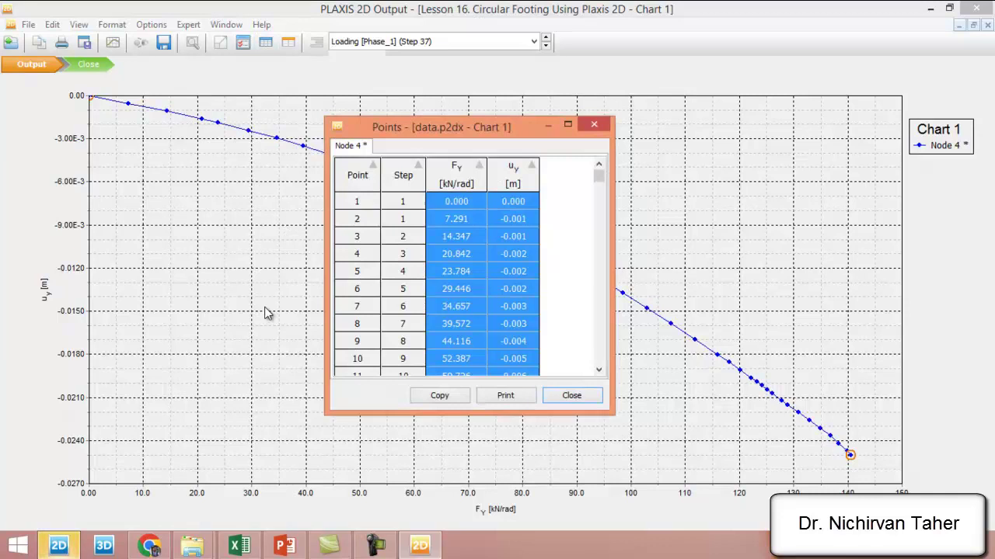
pyautogui.click(239, 546)
# - Paste the PLAXIS Fy and uy data at Q1 in General format and shift the chart right
pyautogui.scroll(1, 543, 162)
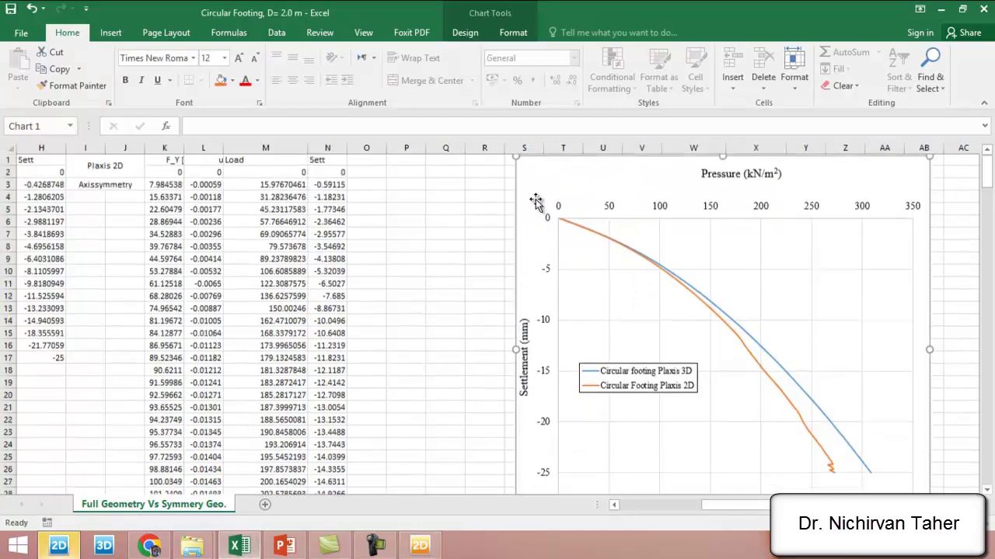
pyautogui.moveTo(544, 166); pyautogui.dragTo(646, 164)
pyautogui.click(461, 162)
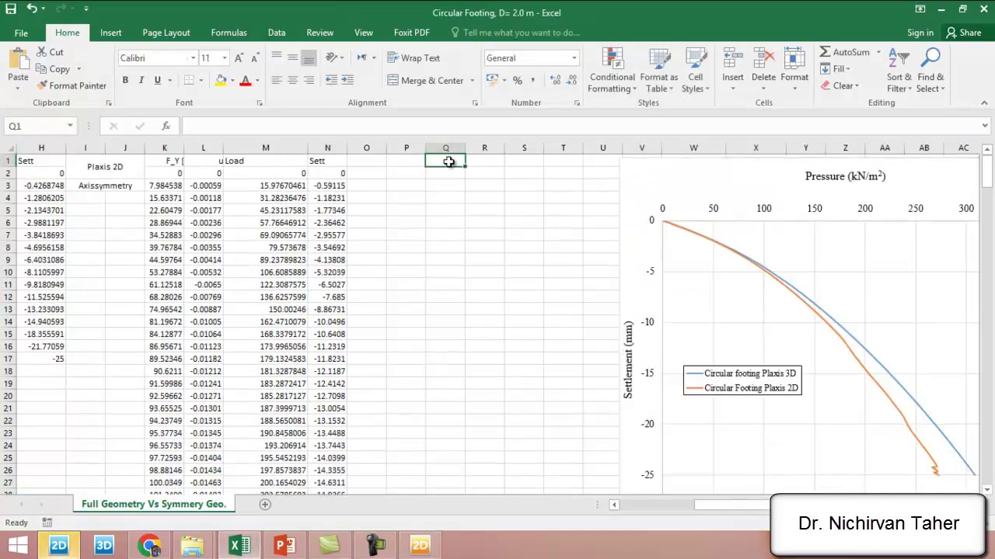
pyautogui.hotkey('ctrl', 'v')
pyautogui.click(574, 58)
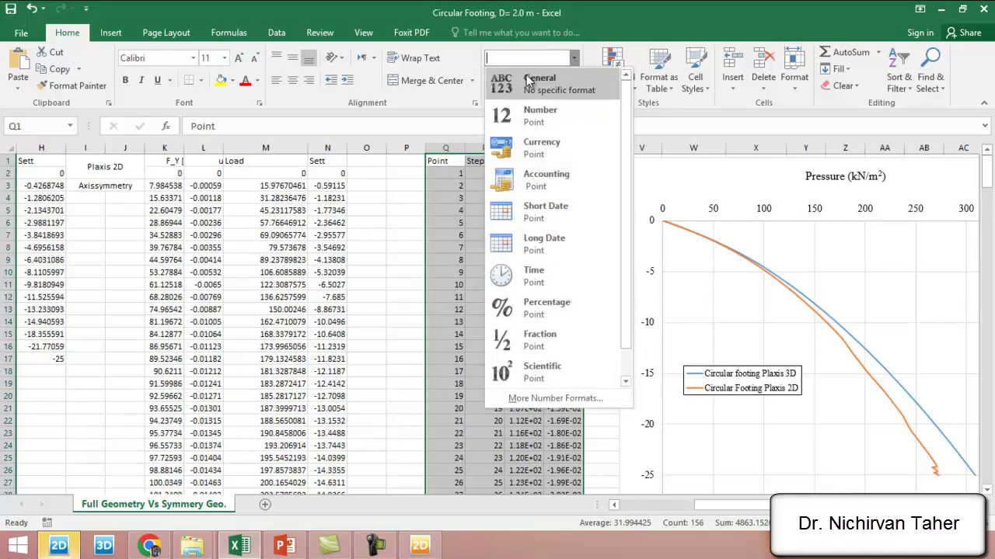
pyautogui.click(528, 85)
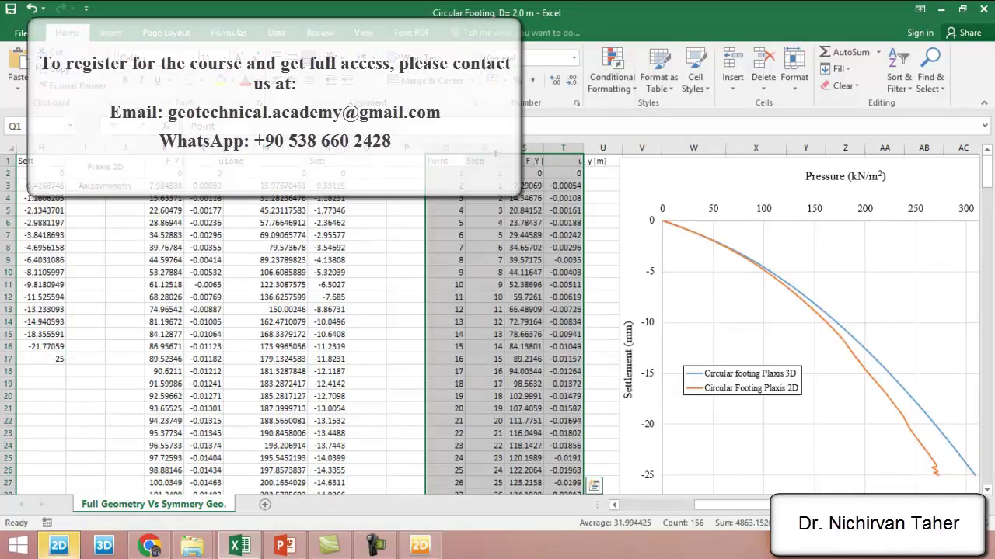
pyautogui.click(483, 148)
pyautogui.moveTo(483, 148); pyautogui.dragTo(445, 147)
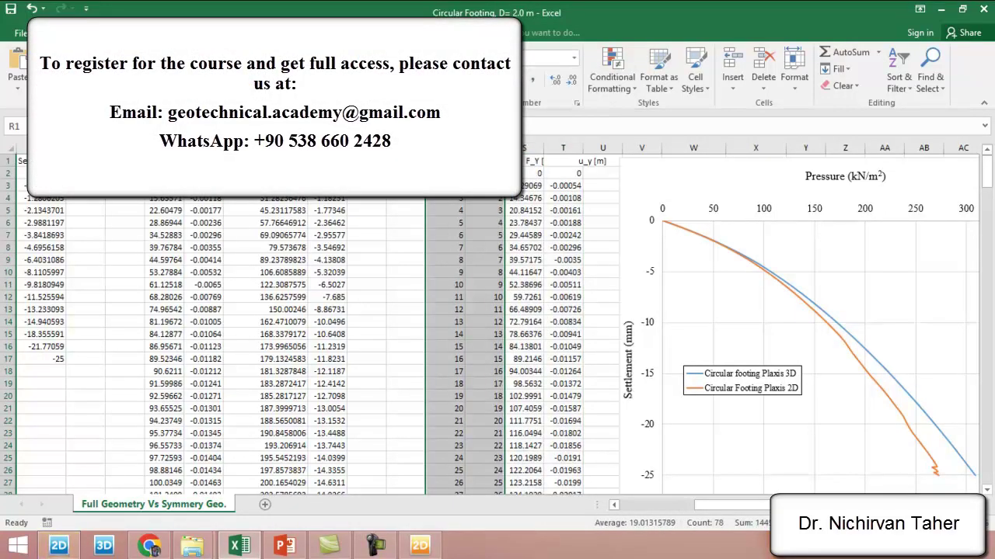
pyautogui.moveTo(618, 173); pyautogui.dragTo(655, 175)
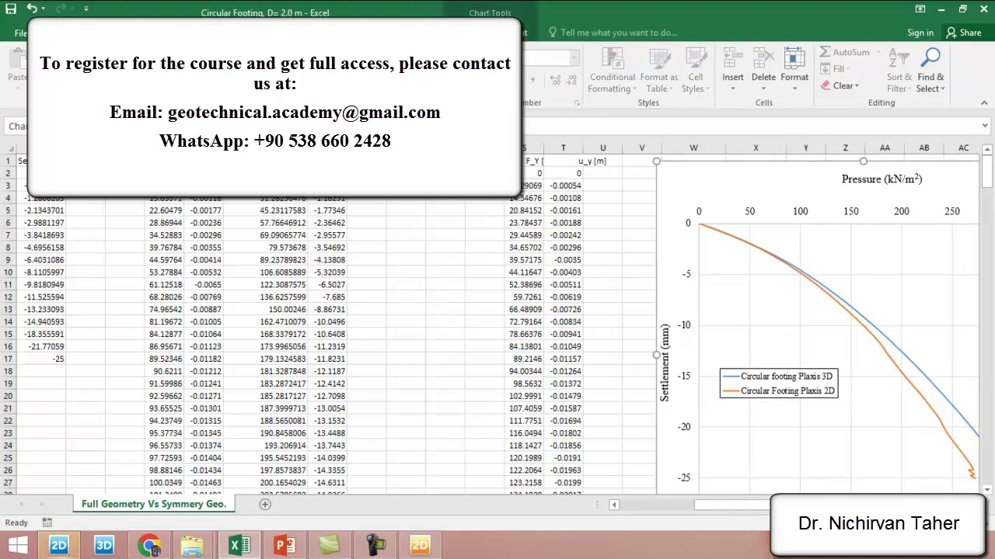
# - Copy the Load and Sett headers with their first-row formulas into U1:V2
pyautogui.moveTo(280, 161); pyautogui.dragTo(268, 196)
pyautogui.rightClick(264, 195)
pyautogui.press('Escape')
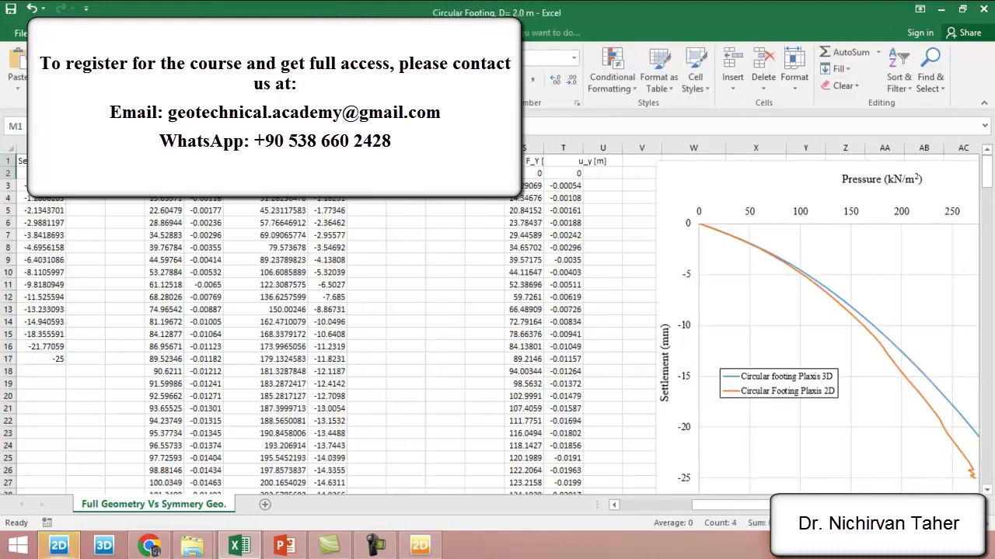
pyautogui.hotkey('ctrl', 'c')
pyautogui.click(614, 162)
pyautogui.rightClick(615, 162)
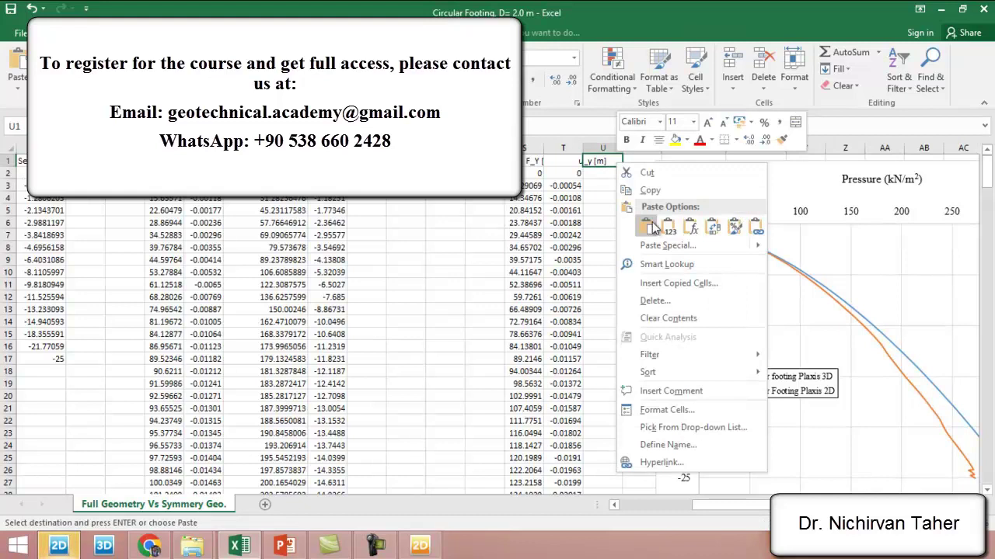
pyautogui.click(651, 226)
# - Fill the Load and Sett formulas down columns U and V
pyautogui.moveTo(684, 233); pyautogui.dragTo(734, 233)
pyautogui.click(604, 180)
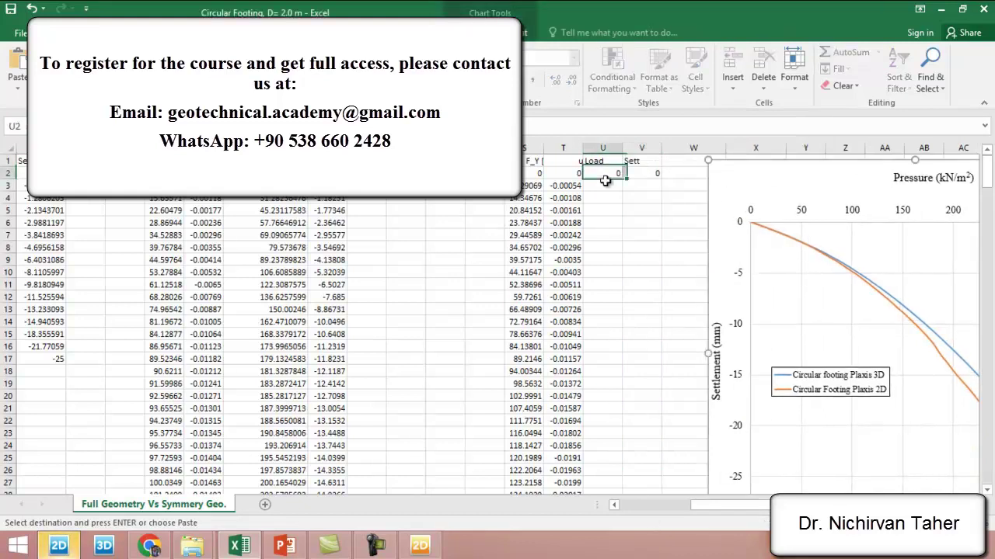
pyautogui.doubleClick(625, 178)
pyautogui.click(644, 177)
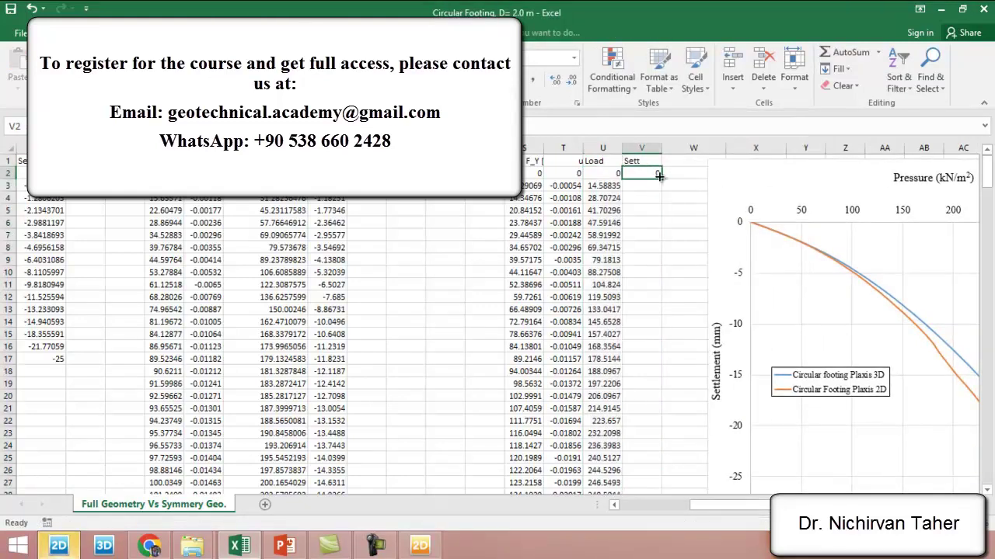
pyautogui.doubleClick(662, 179)
pyautogui.moveTo(731, 505); pyautogui.dragTo(739, 505)
# - Add a new chart series with its X values from the column U loads
pyautogui.scroll(-1, 658, 264)
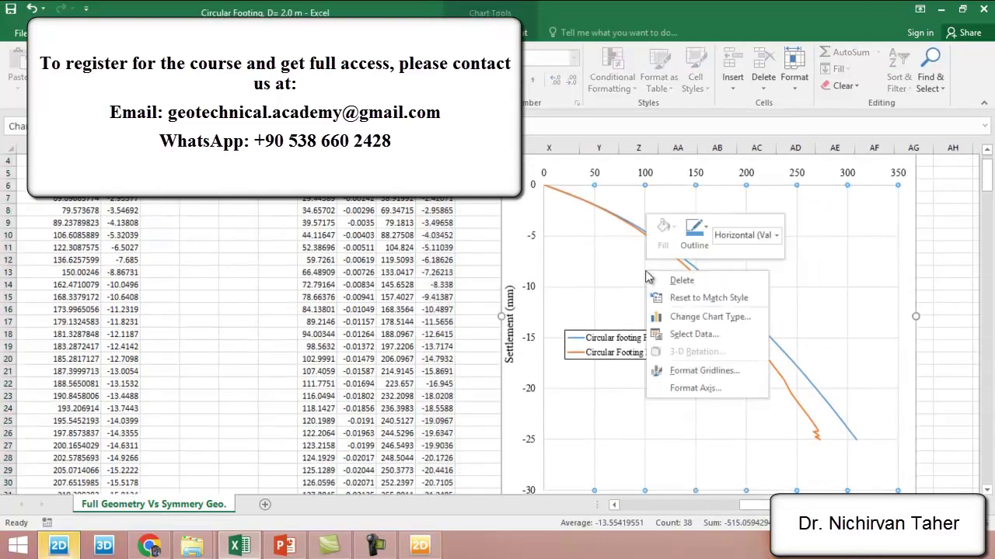
pyautogui.click(723, 337)
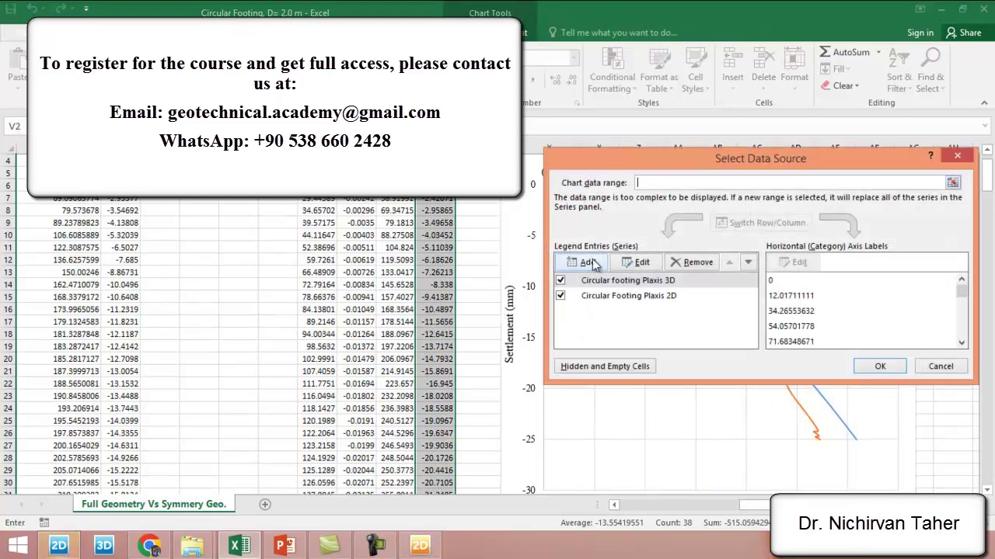
pyautogui.click(593, 265)
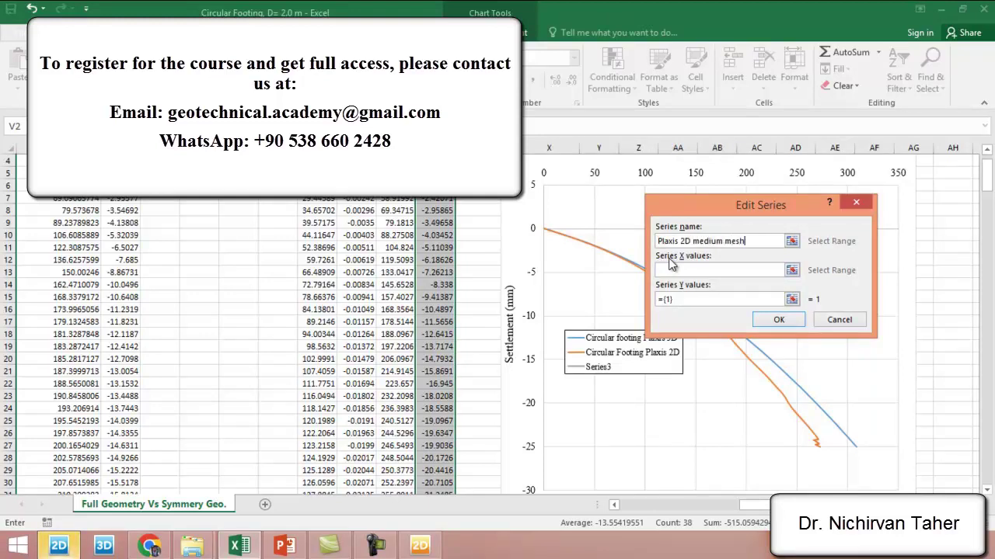
pyautogui.click(791, 270)
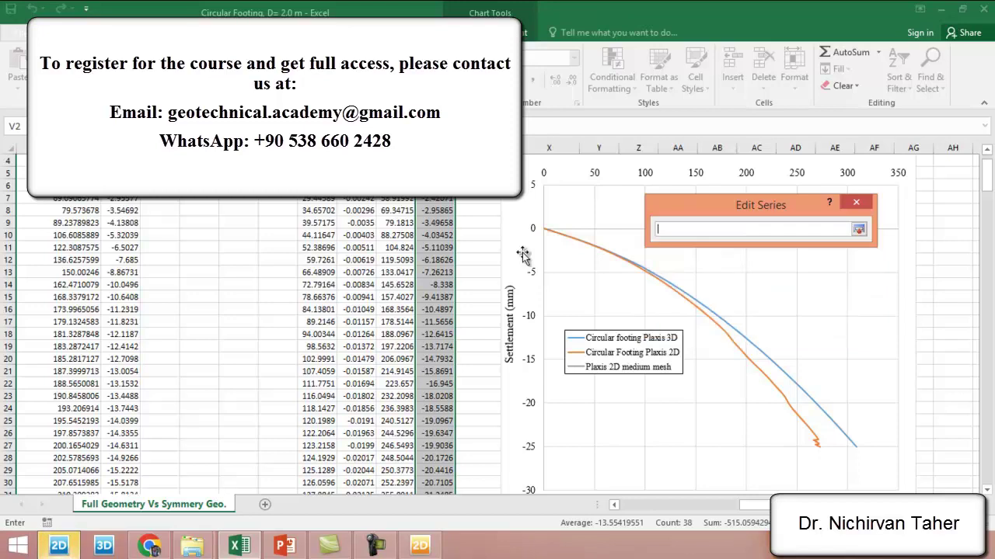
pyautogui.scroll(1, 475, 224)
pyautogui.moveTo(435, 174); pyautogui.dragTo(404, 348)
pyautogui.click(859, 230)
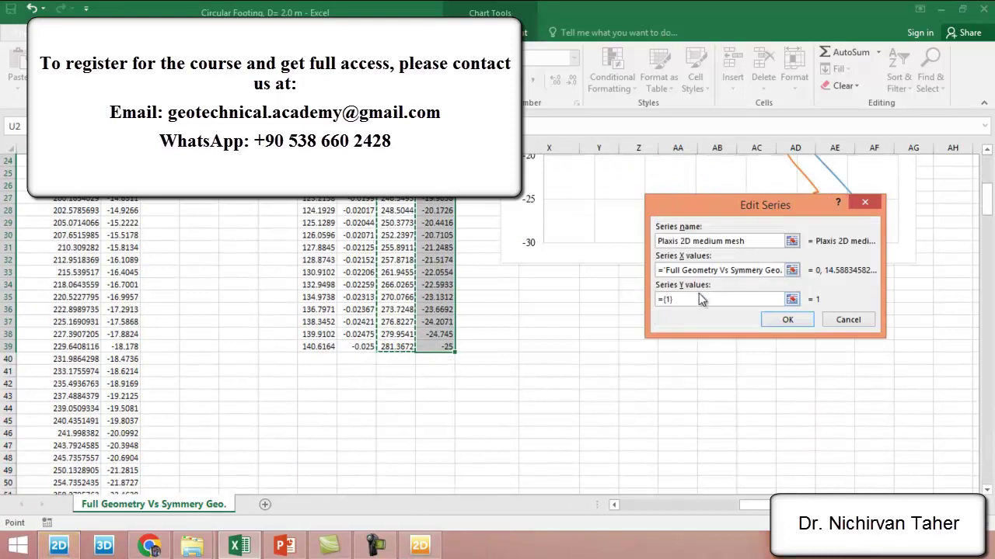
# - Set the series Y values to V2:V39 and confirm the Plaxis 2D medium mesh series
pyautogui.moveTo(680, 303); pyautogui.dragTo(633, 303)
pyautogui.press('BackSpace')
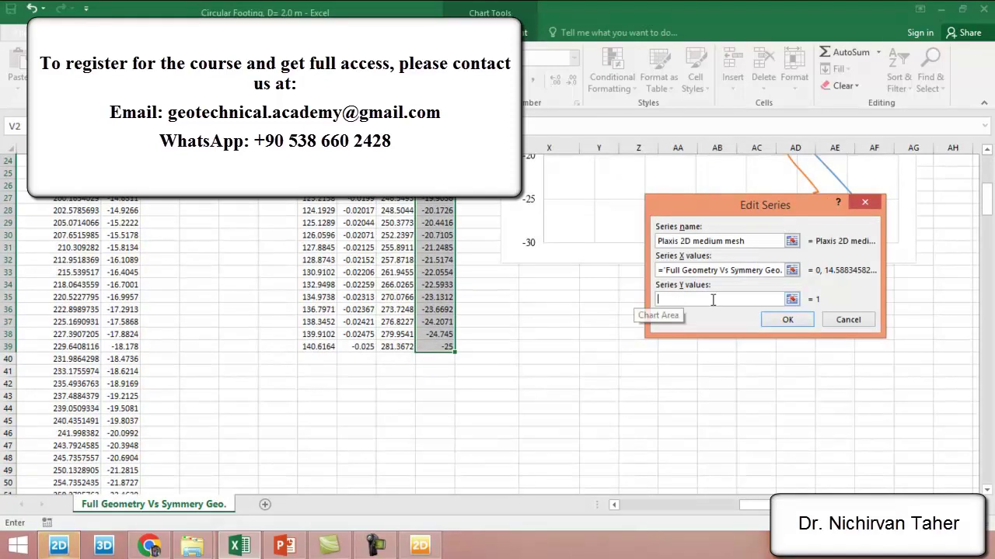
pyautogui.click(791, 299)
pyautogui.moveTo(446, 344); pyautogui.dragTo(415, 3)
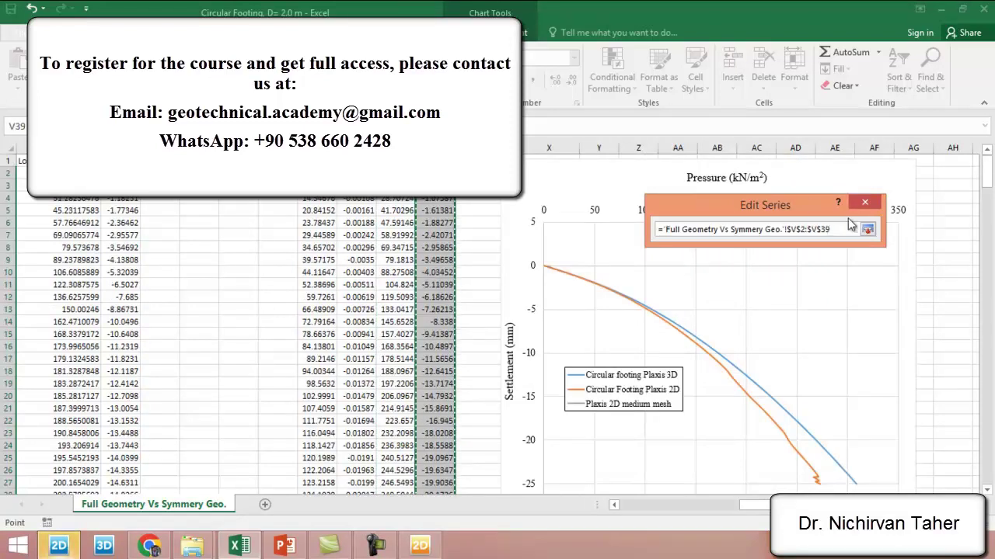
pyautogui.click(867, 229)
pyautogui.click(789, 321)
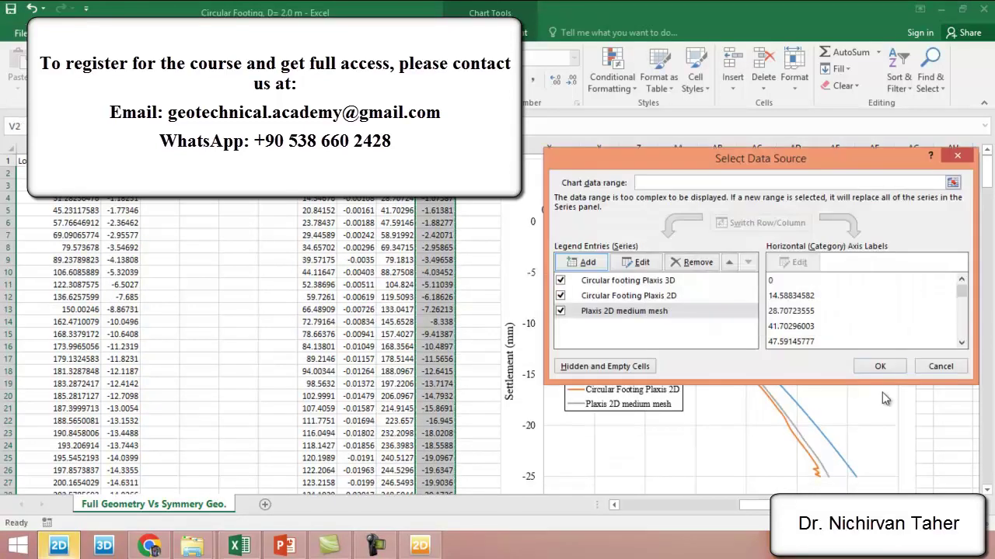
pyautogui.click(886, 370)
# - Resize the chart by dragging its top-right and lower-right corner handles
pyautogui.scroll(-2, 626, 304)
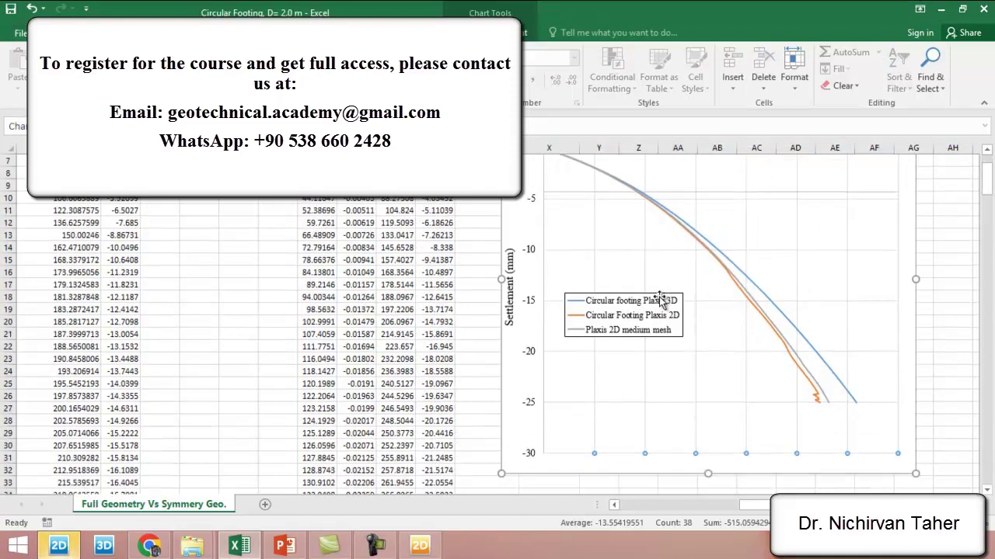
pyautogui.click(483, 272)
pyautogui.scroll(2, 692, 360)
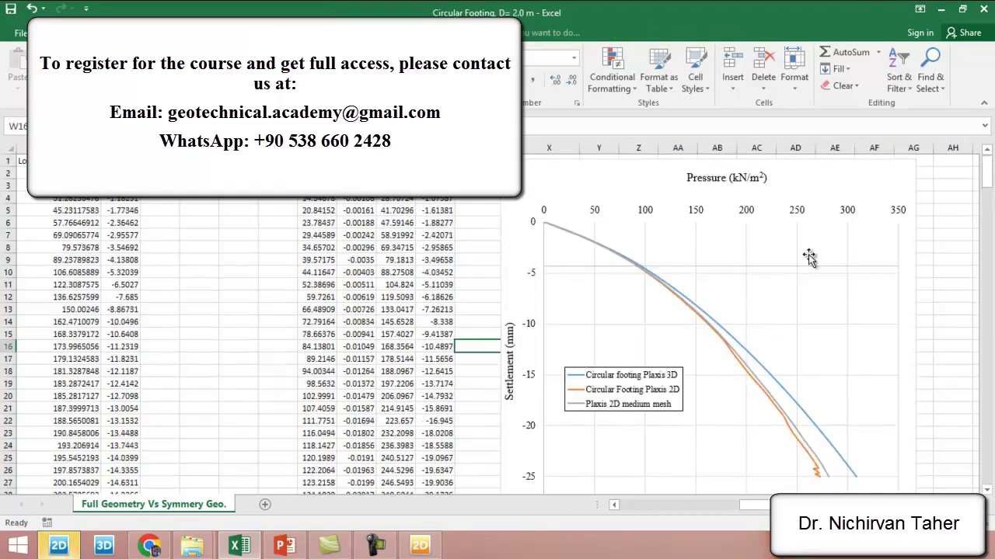
pyautogui.click(845, 194)
pyautogui.moveTo(914, 152); pyautogui.dragTo(915, 182)
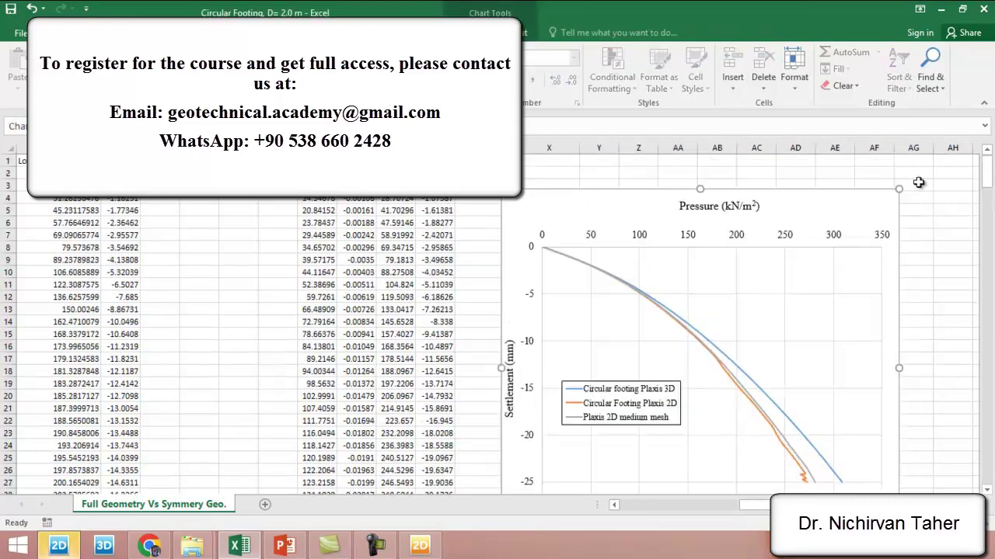
pyautogui.click(915, 184)
pyautogui.scroll(-3, 829, 205)
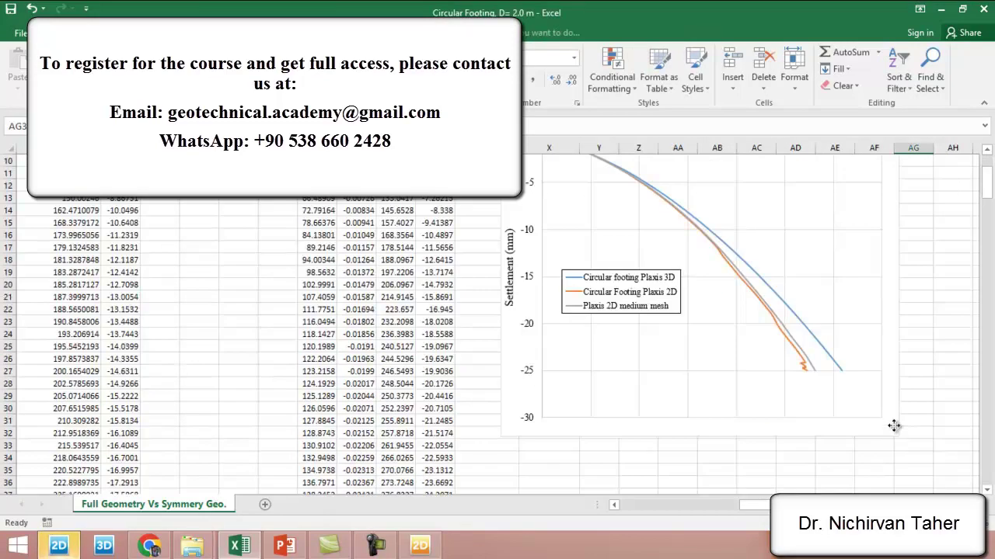
pyautogui.click(900, 442)
pyautogui.moveTo(912, 436); pyautogui.dragTo(930, 429)
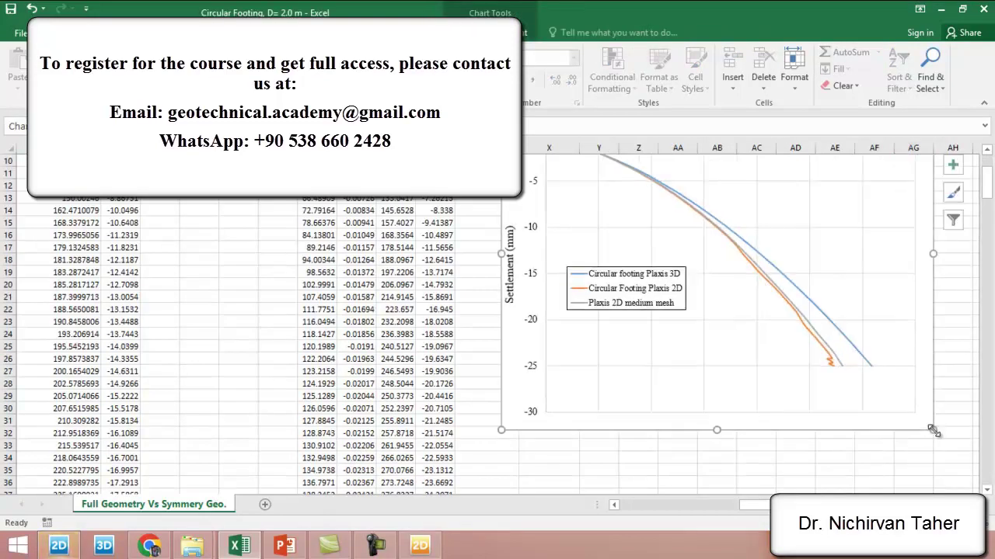
# - Nudge the chart slightly up and to the right beside the data columns
pyautogui.scroll(2, 690, 380)
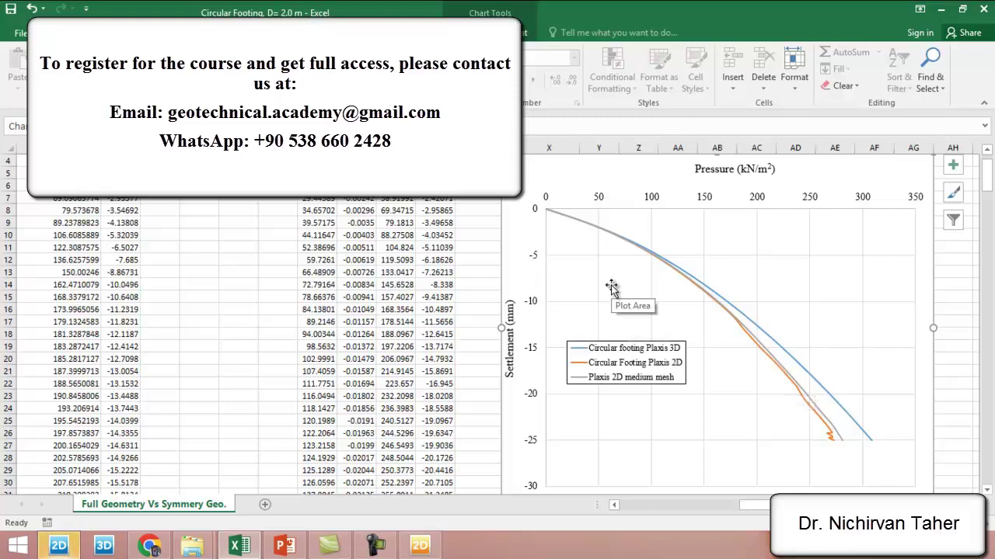
pyautogui.click(784, 350)
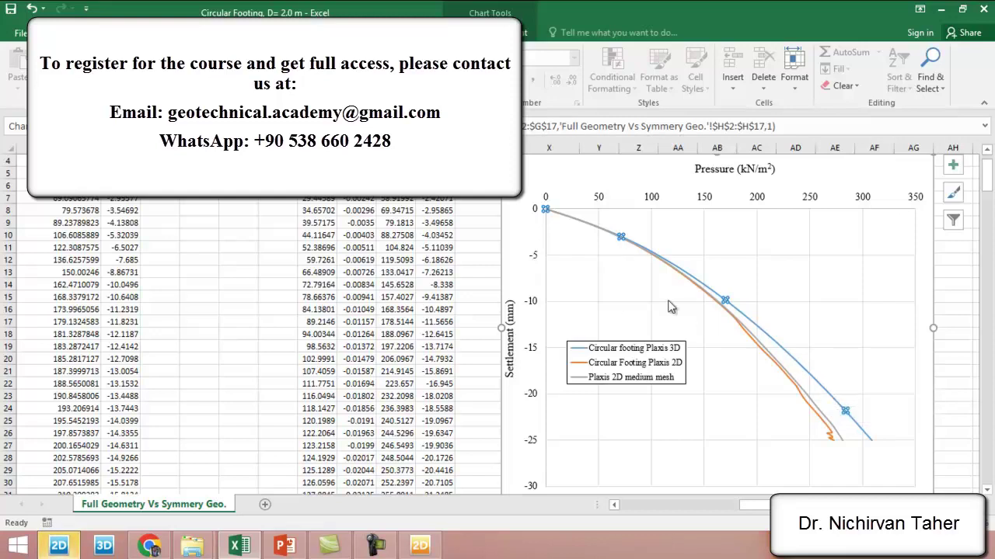
pyautogui.scroll(1, 629, 268)
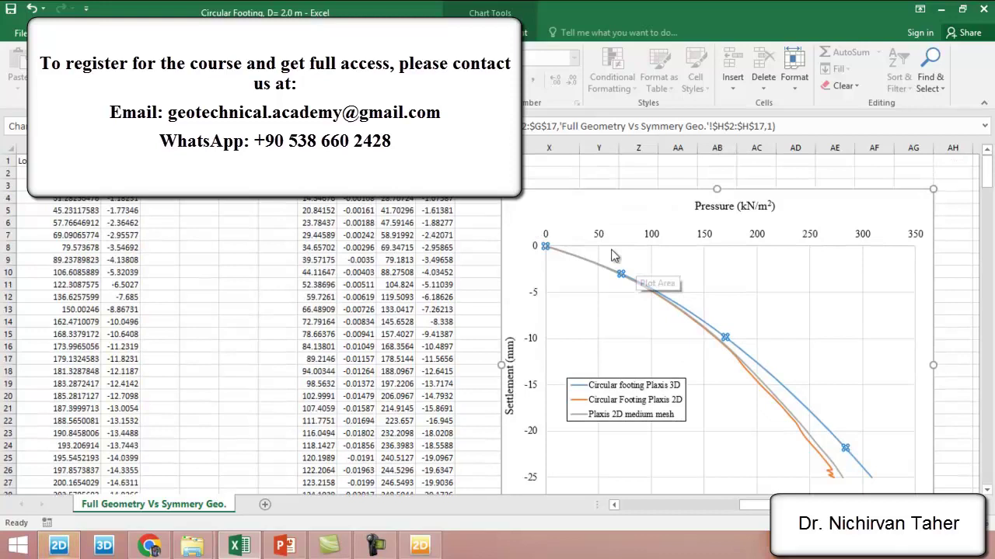
pyautogui.moveTo(668, 222); pyautogui.dragTo(680, 202)
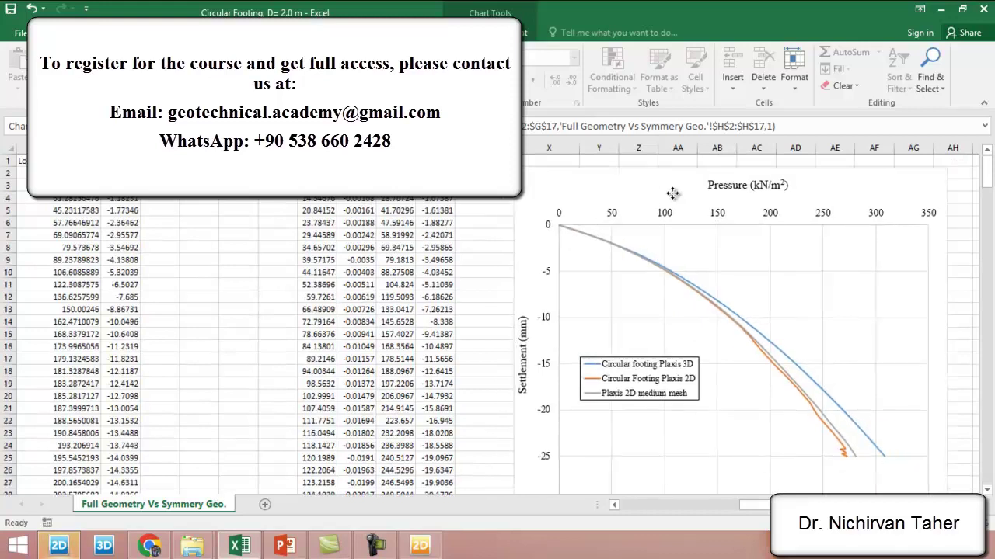